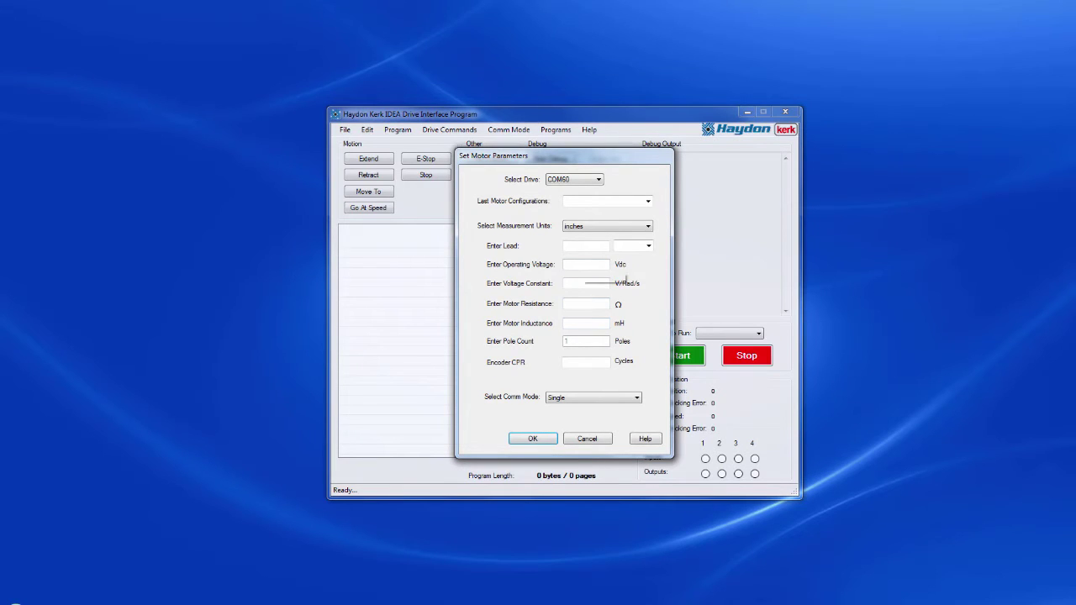
Set the operating voltage to 48 Vdc, voltage constant to 0.148 V/rad/s and motor resistance to 4.36 Ω.
{"action": "type", "text": "48"}
{"action": "left_click", "coordinate": [586, 283]}
{"action": "type", "text": "0."}
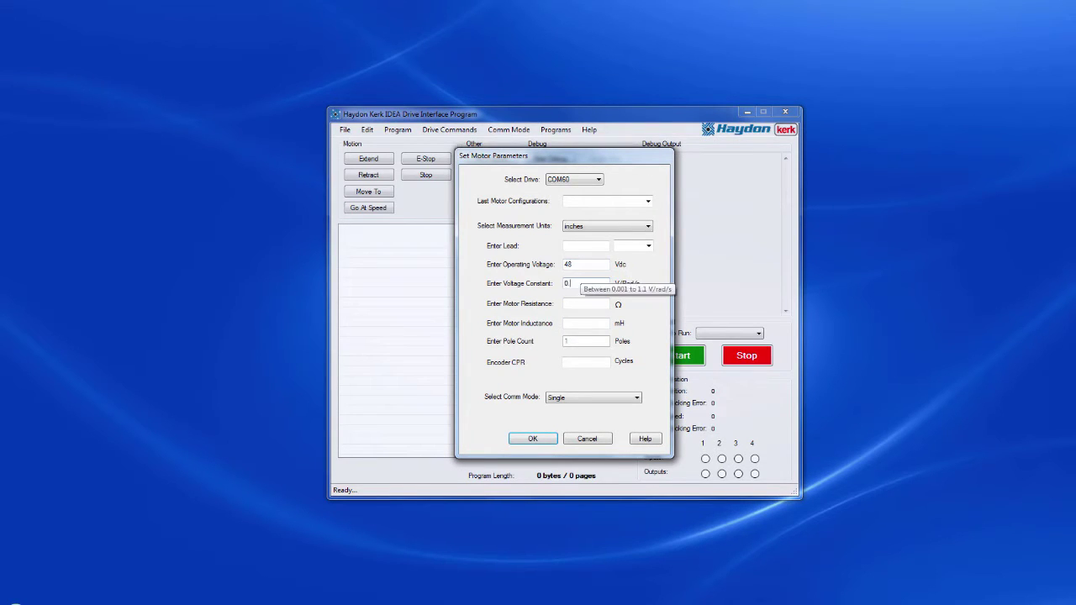
{"action": "type", "text": "148"}
{"action": "key", "text": "Tab"}
{"action": "type", "text": "4"}
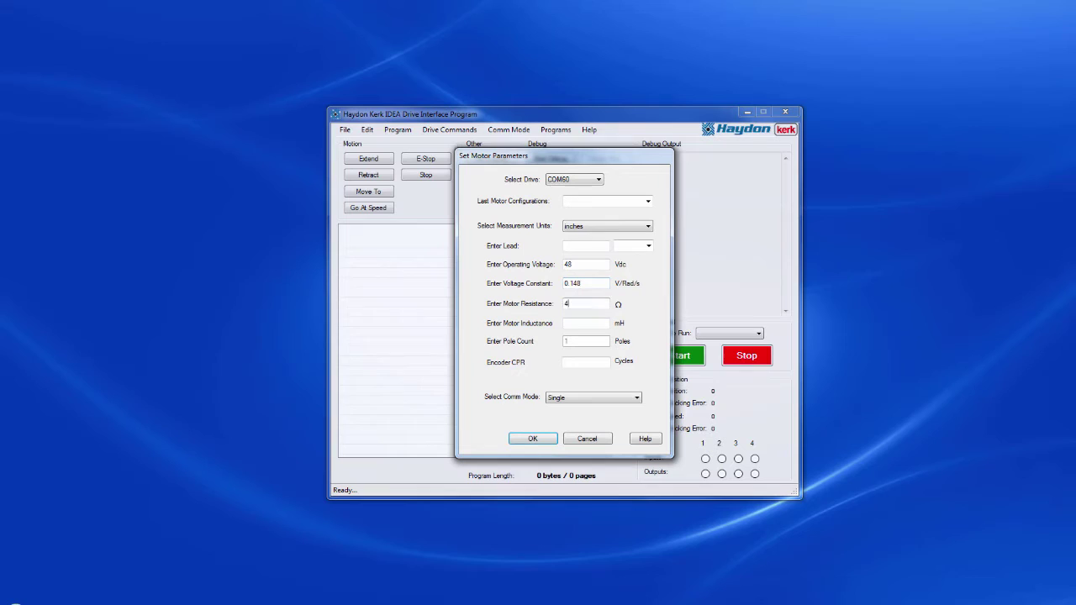
{"action": "type", "text": ".36"}
Set the motor inductance to 7.24 mH and the encoder CPR to 500 cycles.
{"action": "key", "text": "Tab"}
{"action": "type", "text": "7.24"}
{"action": "key", "text": "Tab"}
{"action": "type", "text": "500"}
{"action": "key", "text": "Tab"}
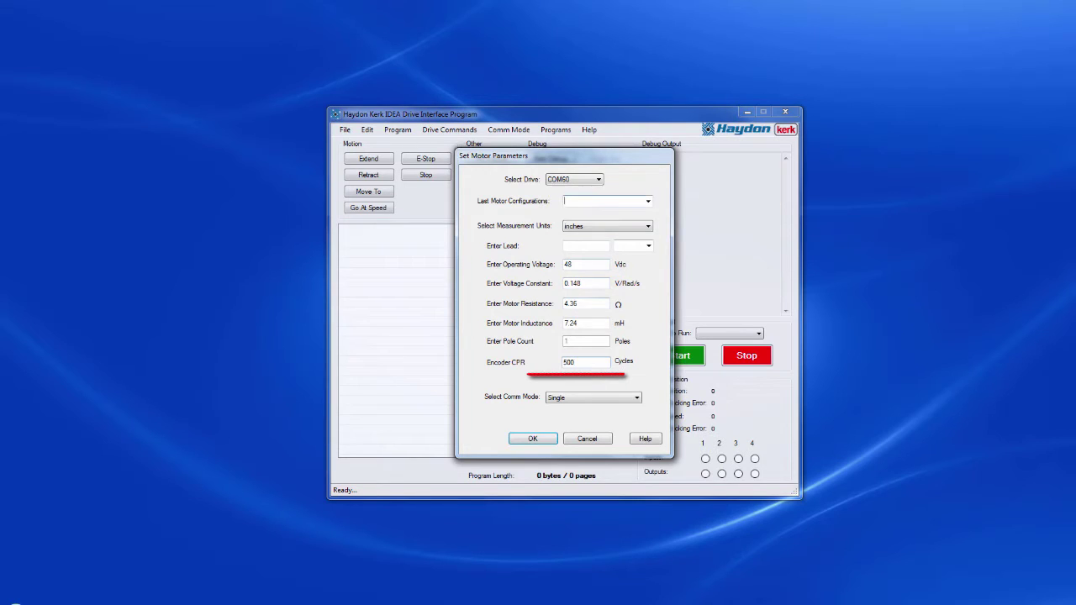
Name the motor configuration Pittman 14205, choose revolutions (per second) as measurement units and accept the parameters.
{"action": "type", "text": "Pittman 14205"}
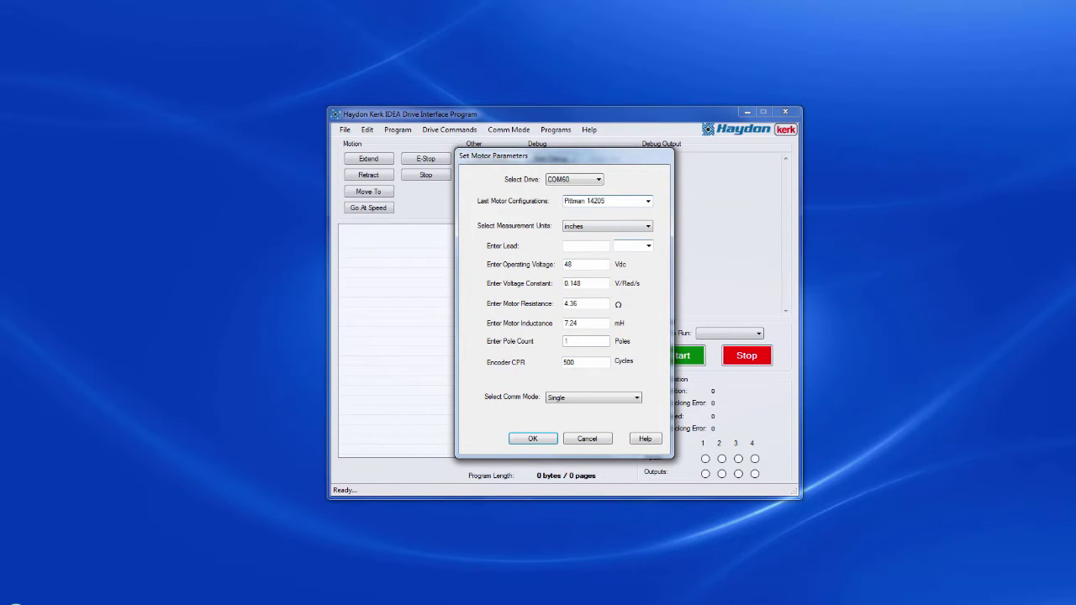
{"action": "left_click", "coordinate": [607, 226]}
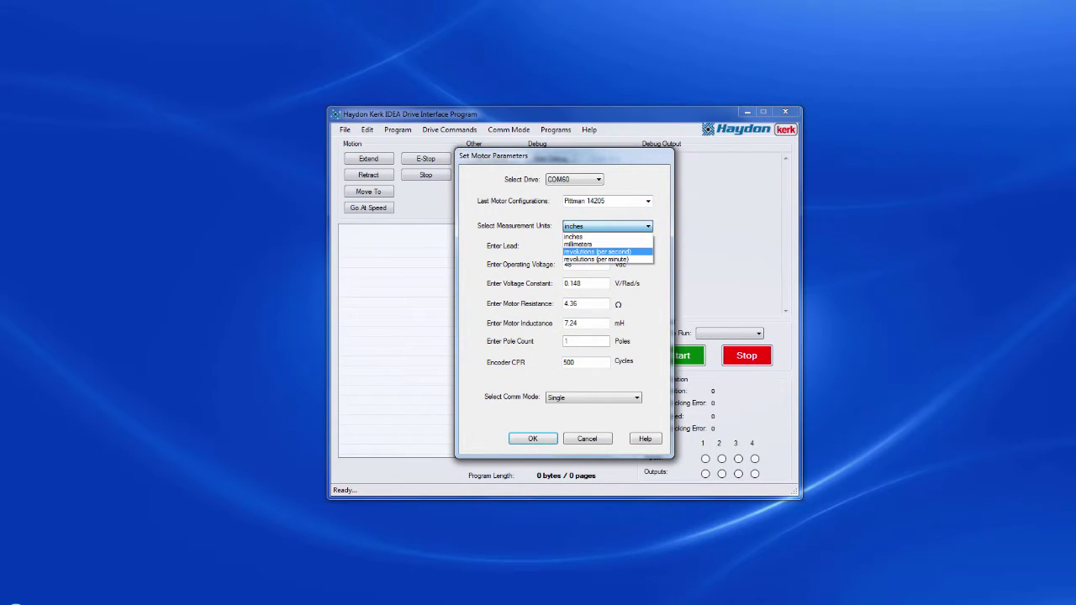
{"action": "left_click", "coordinate": [597, 251]}
{"action": "left_click", "coordinate": [533, 438]}
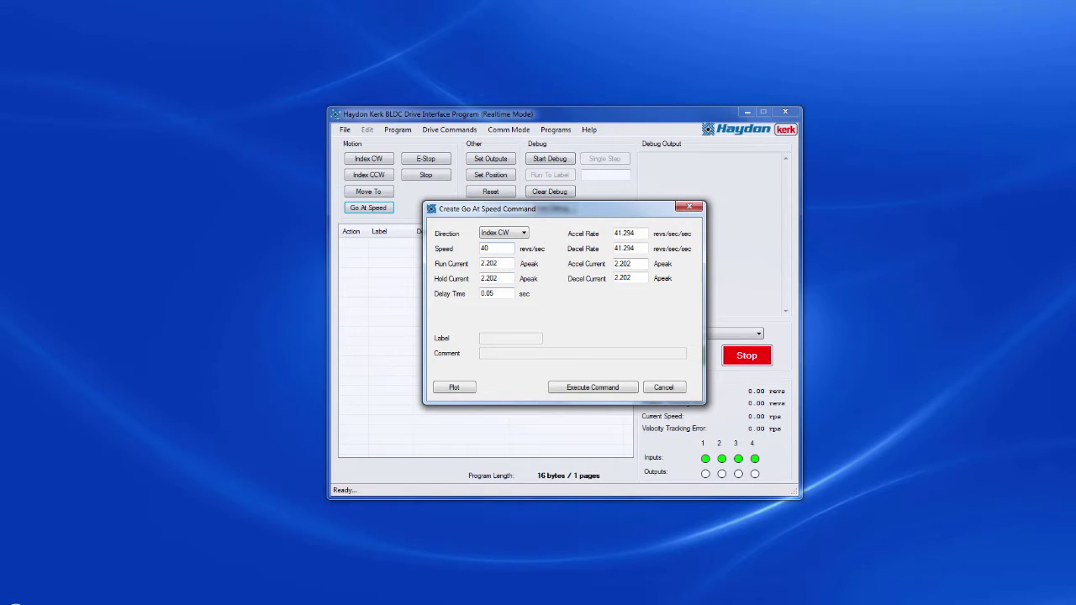
Set the Go At Speed acceleration and deceleration rates to 15 revs/sec/sec and execute the command.
{"action": "double_click", "coordinate": [627, 233]}
{"action": "type", "text": "15"}
{"action": "key", "text": "Tab"}
{"action": "type", "text": "15"}
{"action": "key", "text": "Return"}
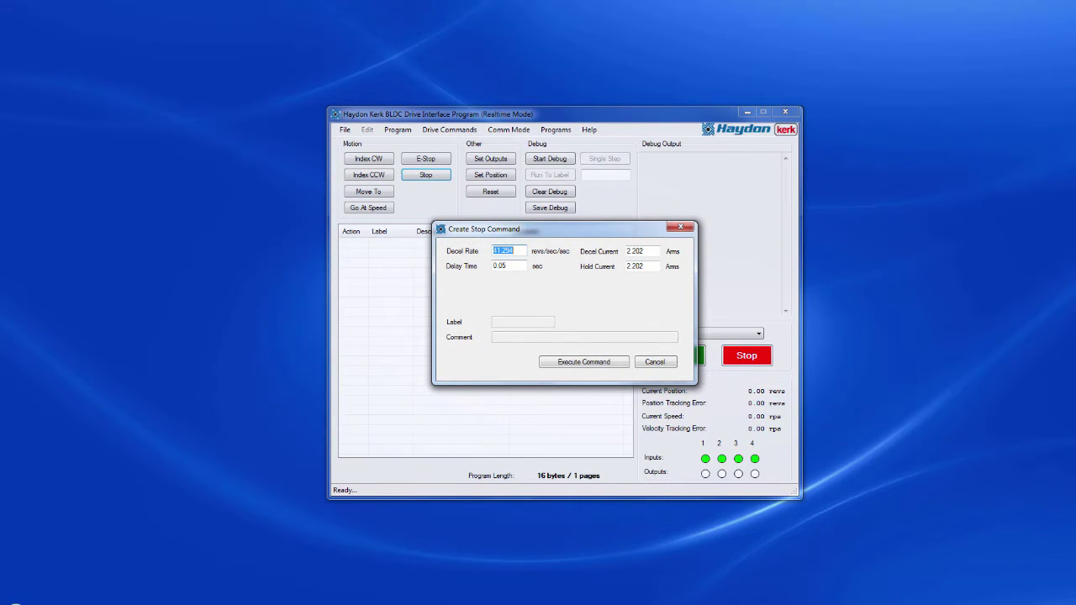
Set the Stop command's deceleration rate to 10 revs/sec/sec and its hold current to 0.
{"action": "type", "text": "10"}
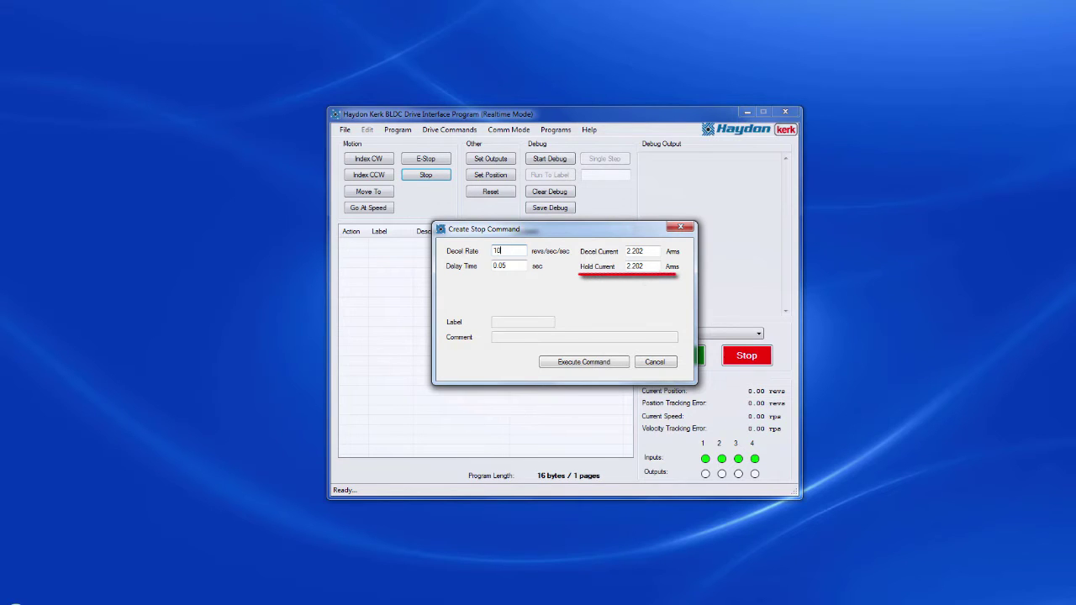
{"action": "left_click", "coordinate": [634, 265]}
{"action": "type", "text": "0"}
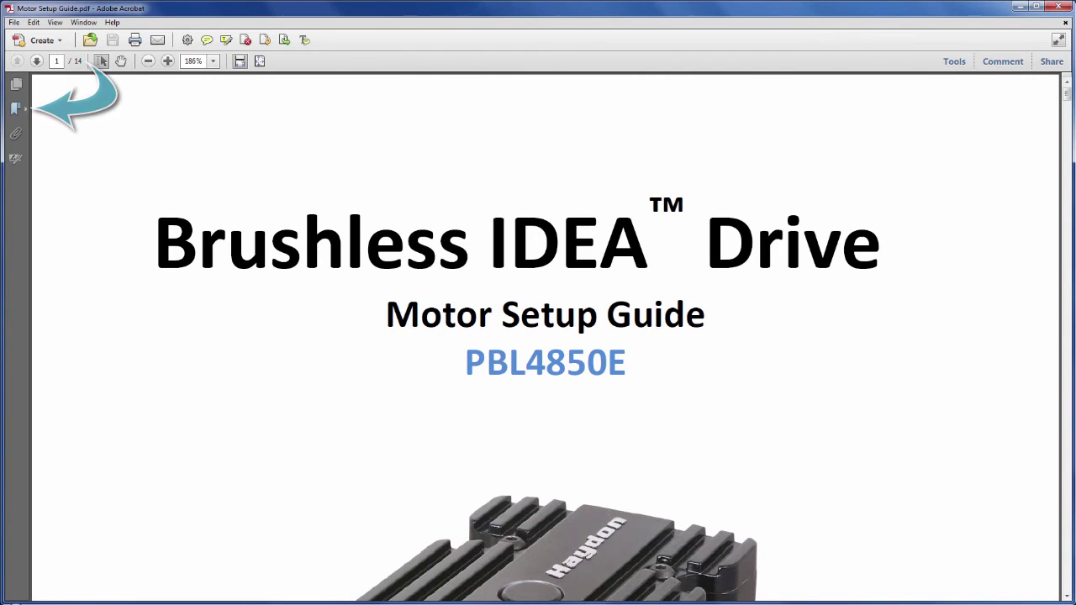
Go to the Pittman 4442S101-SP page in the Motor Setup Guide PDF and examine its specifications and wiring connections.
{"action": "left_click", "coordinate": [15, 108]}
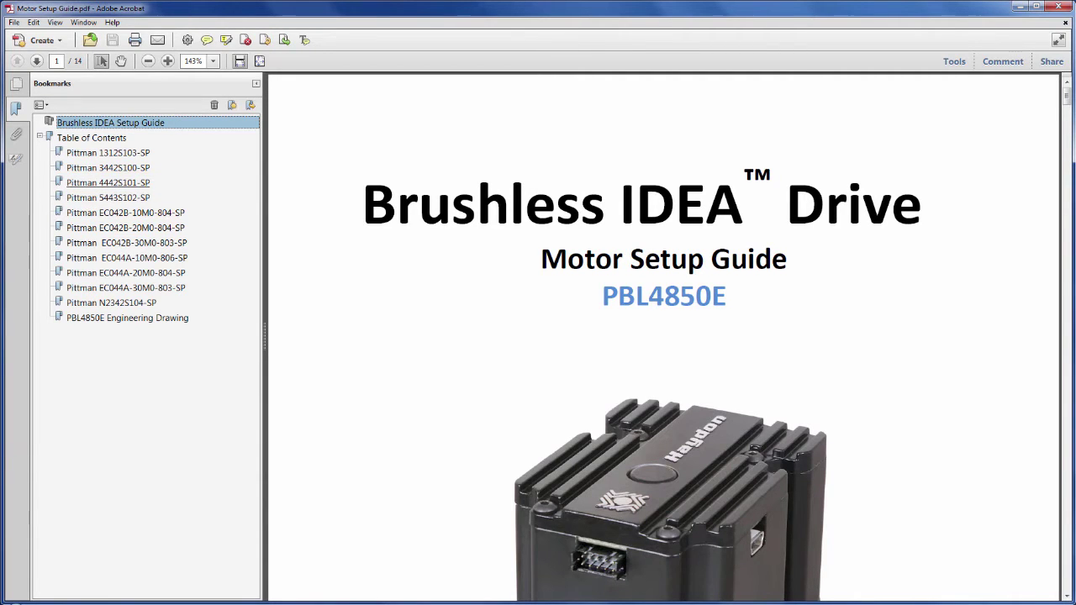
{"action": "left_click", "coordinate": [107, 182]}
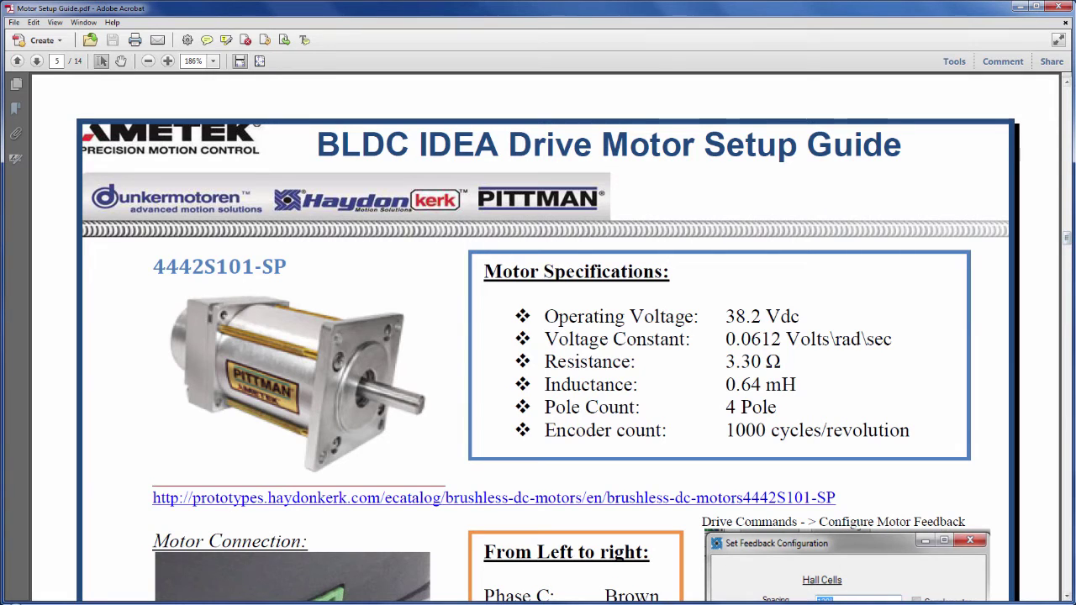
{"action": "scroll", "coordinate": [538, 336], "scroll_direction": "down", "scroll_amount": 6}
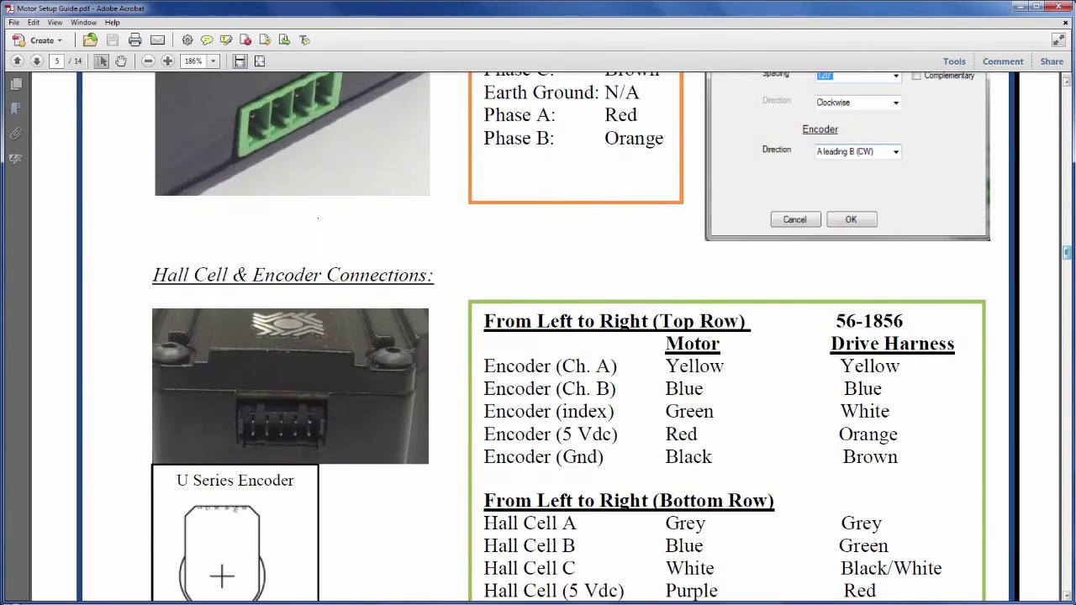
{"action": "scroll", "coordinate": [538, 336], "scroll_direction": "up", "scroll_amount": 3}
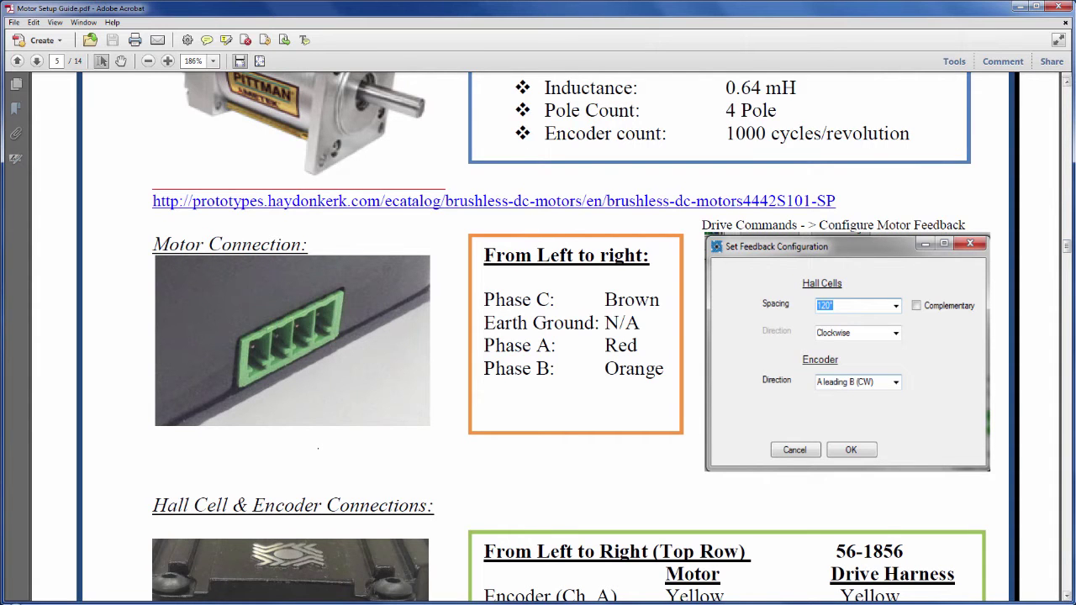
{"action": "scroll", "coordinate": [538, 336], "scroll_direction": "down", "scroll_amount": 5}
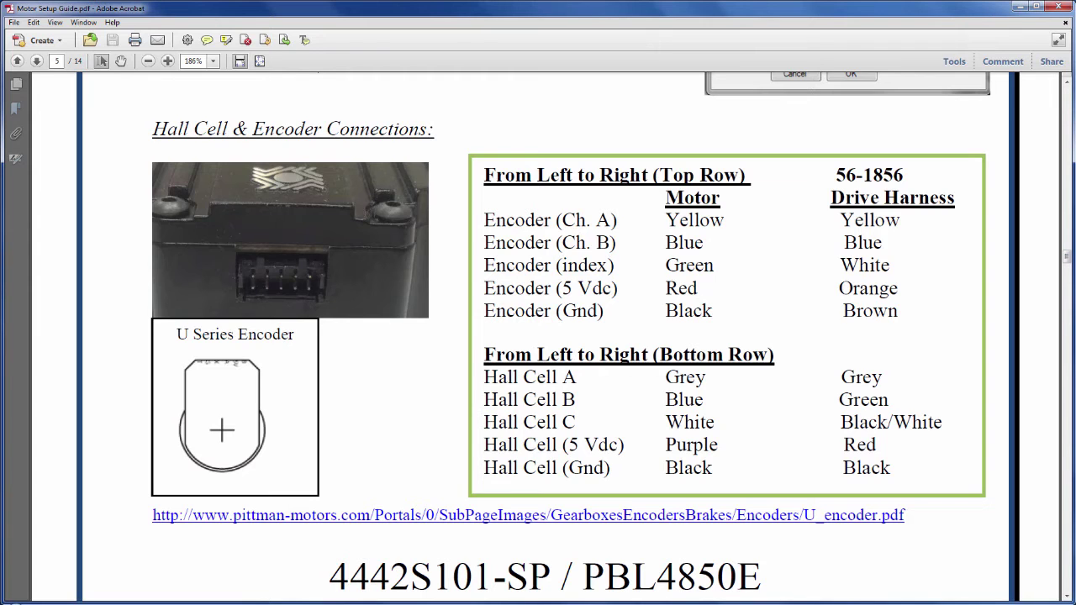
Review the specifications, feedback settings and connections together at 100% zoom and close the guide.
{"action": "key", "text": "ctrl+minus"}
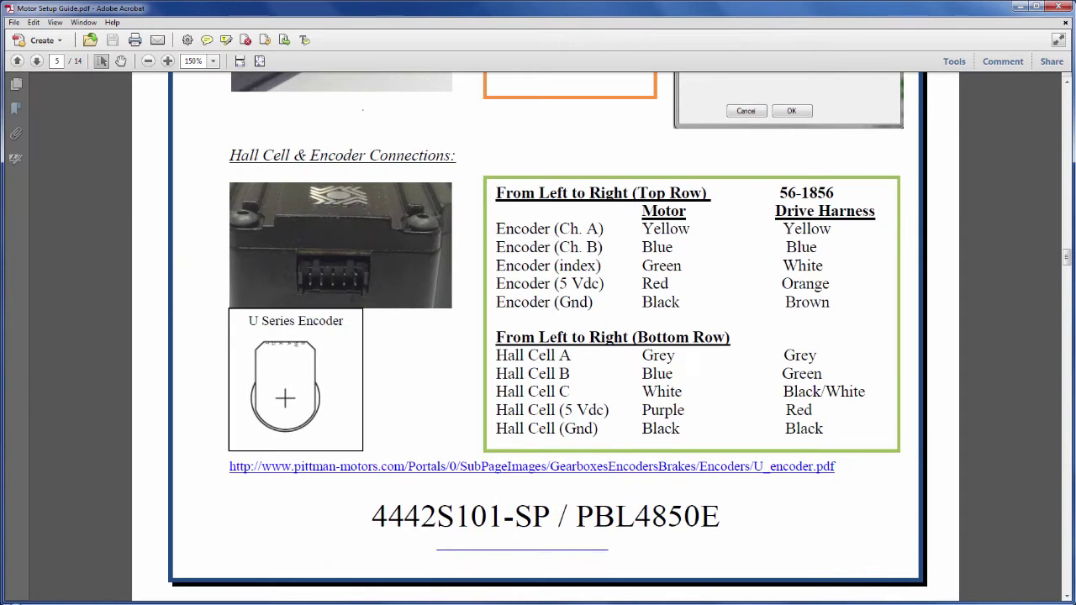
{"action": "key", "text": "ctrl+minus"}
{"action": "scroll", "coordinate": [538, 336], "scroll_direction": "up", "scroll_amount": 4}
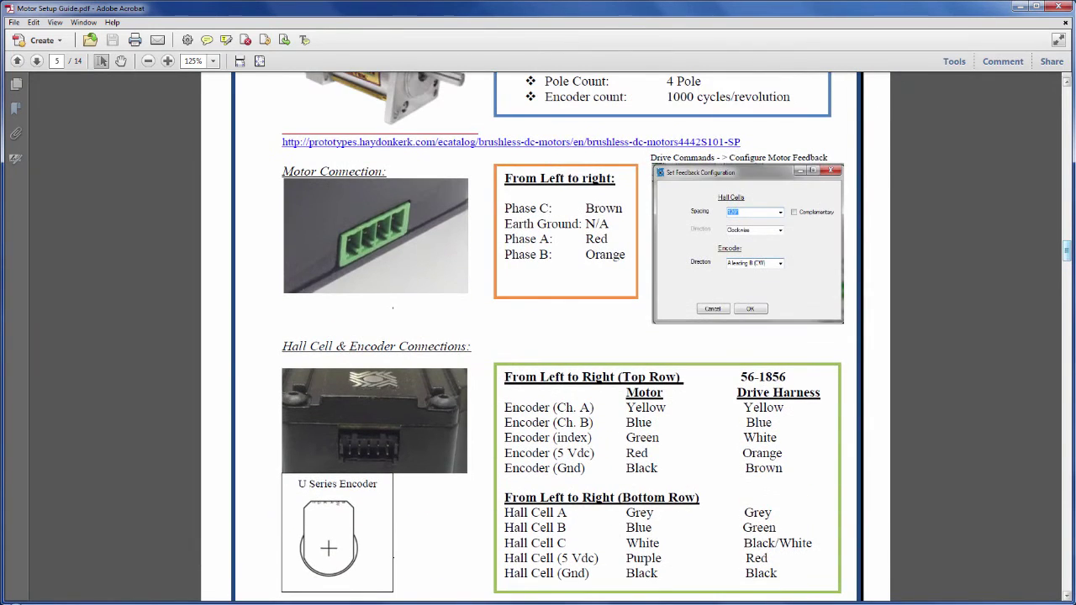
{"action": "key", "text": "ctrl+minus"}
{"action": "scroll", "coordinate": [545, 336], "scroll_direction": "up", "scroll_amount": 2}
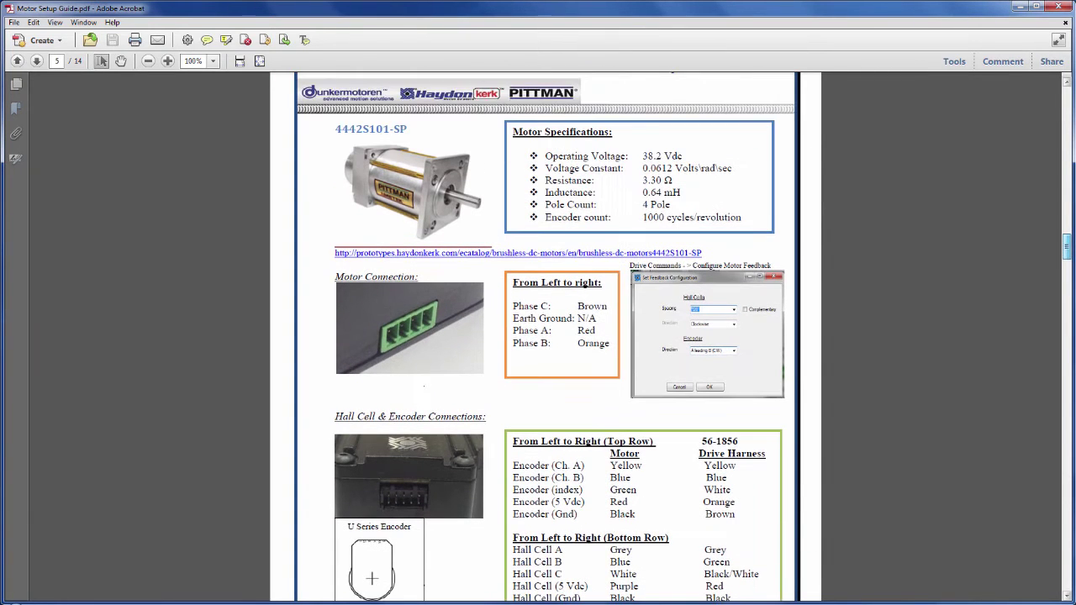
{"action": "scroll", "coordinate": [546, 336], "scroll_direction": "down", "scroll_amount": 1}
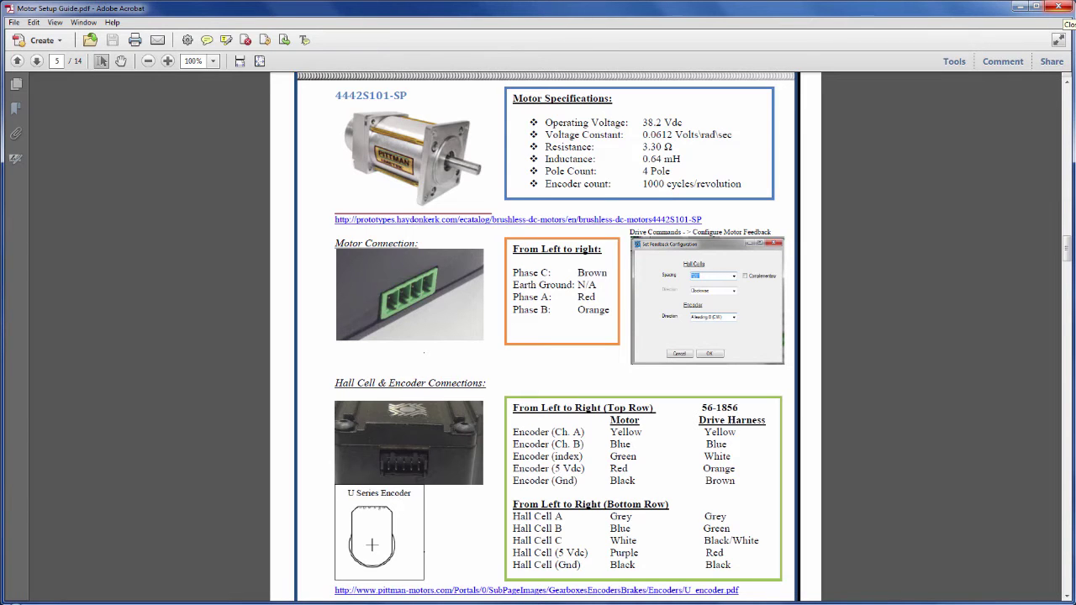
{"action": "left_click", "coordinate": [1058, 7]}
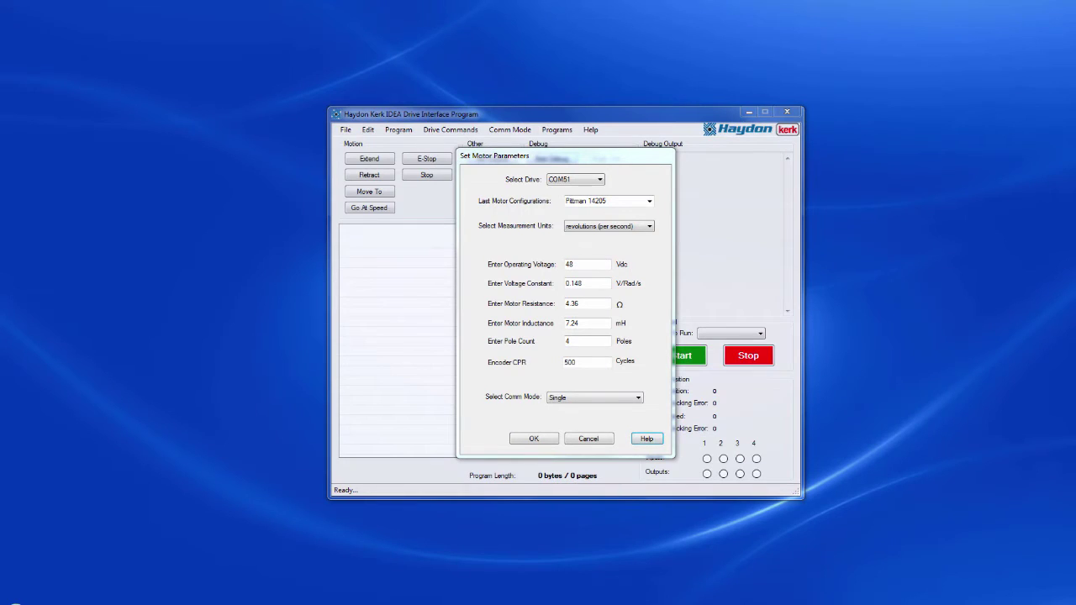
Change the measurement units in the motor parameters to revolutions (per minute).
{"action": "key", "text": "alt+Down"}
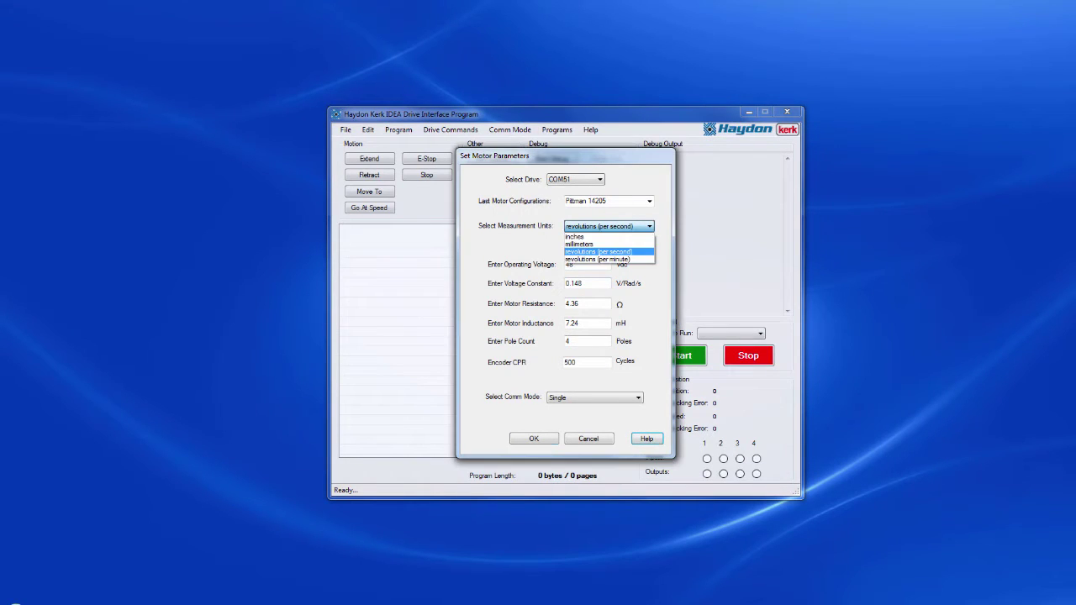
{"action": "key", "text": "Down"}
{"action": "key", "text": "Return"}
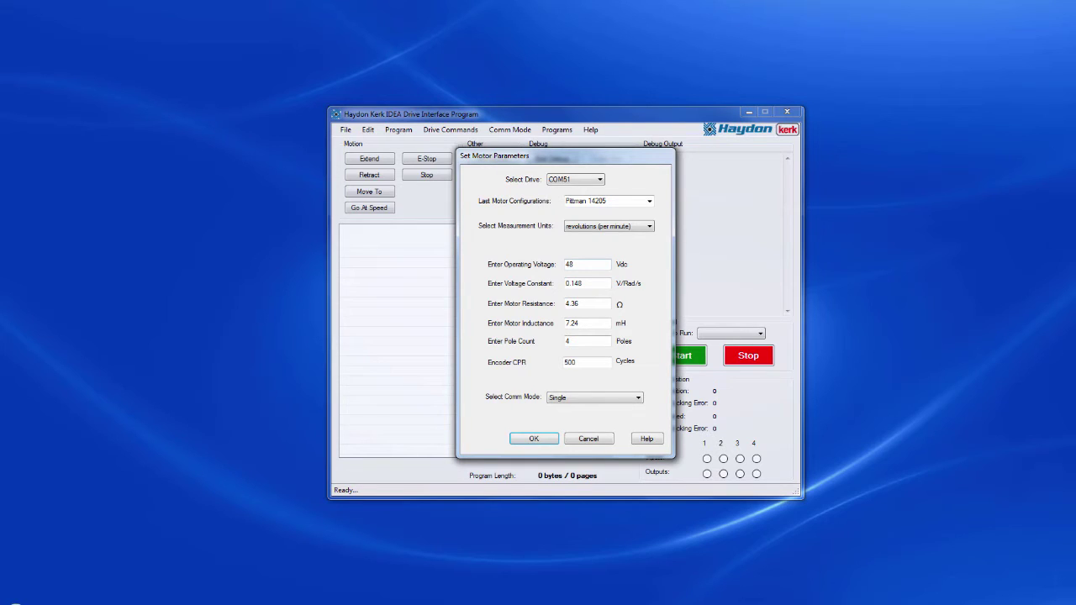
Set the operating voltage to 38.2 Vdc, re-enter the encoder CPR, and set the voltage constant to 0.0612 V/rad/s.
{"action": "key", "text": "Tab"}
{"action": "type", "text": "38.2"}
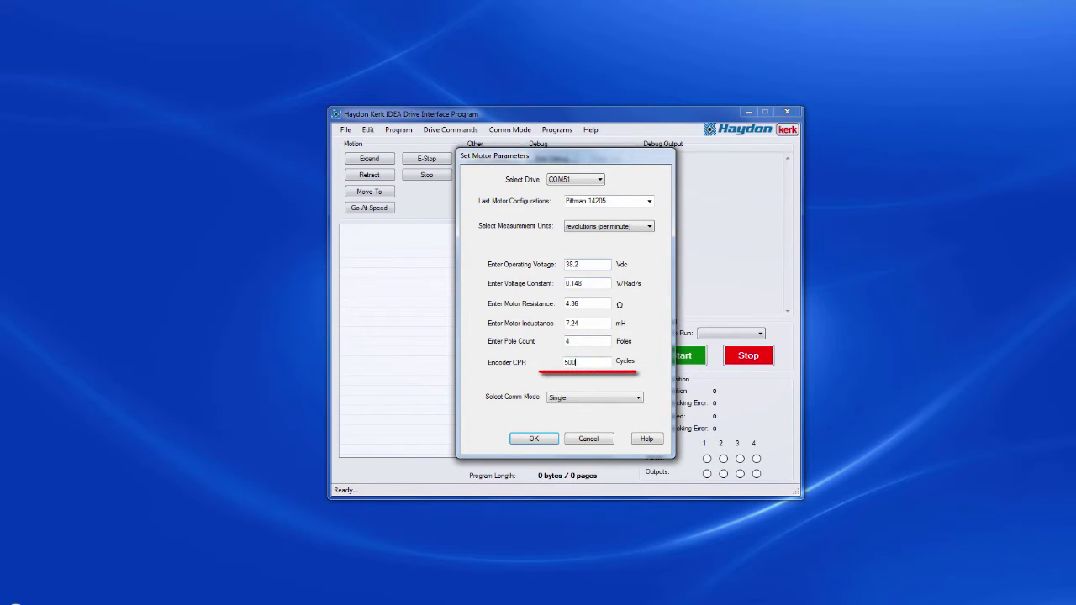
{"action": "key", "text": "Tab"}
{"action": "type", "text": "0"}
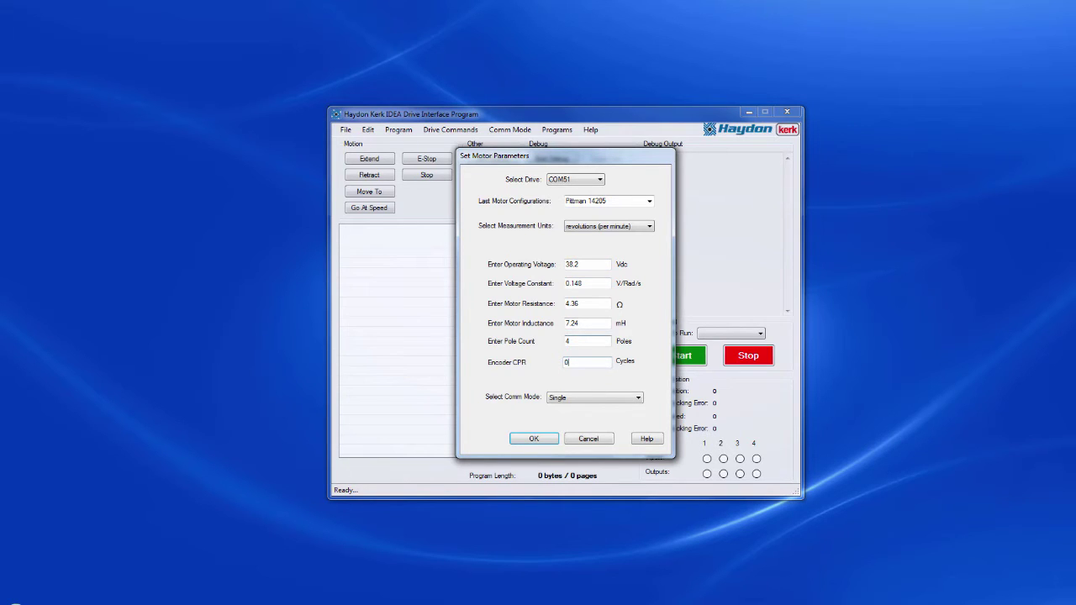
{"action": "double_click", "coordinate": [572, 283]}
{"action": "type", "text": "0.612"}
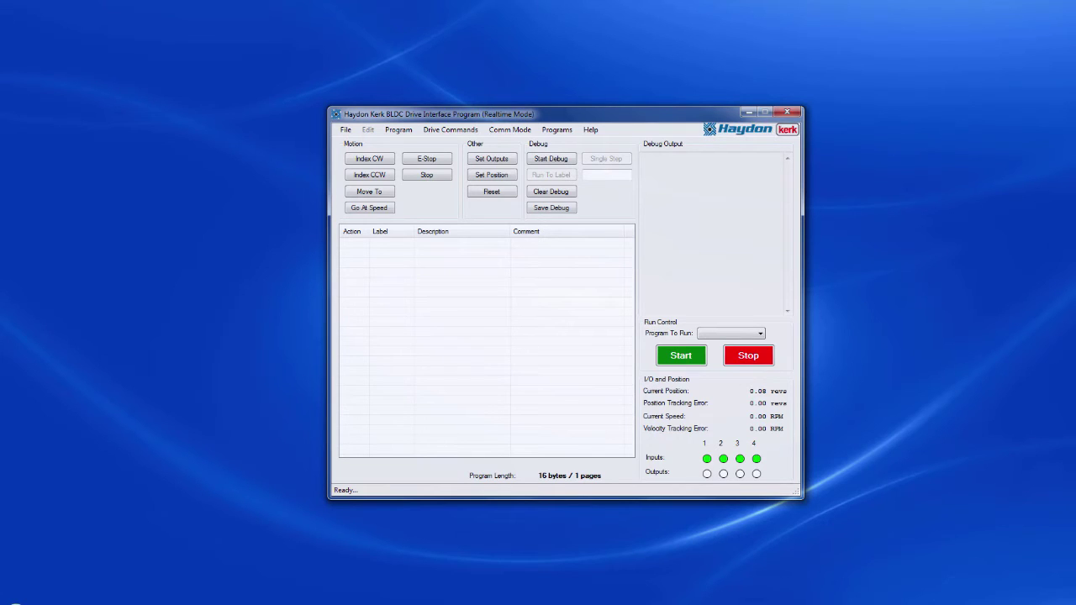
Configure the motor feedback with a Hall cell spacing of 120° and accept the configuration.
{"action": "left_click", "coordinate": [451, 129]}
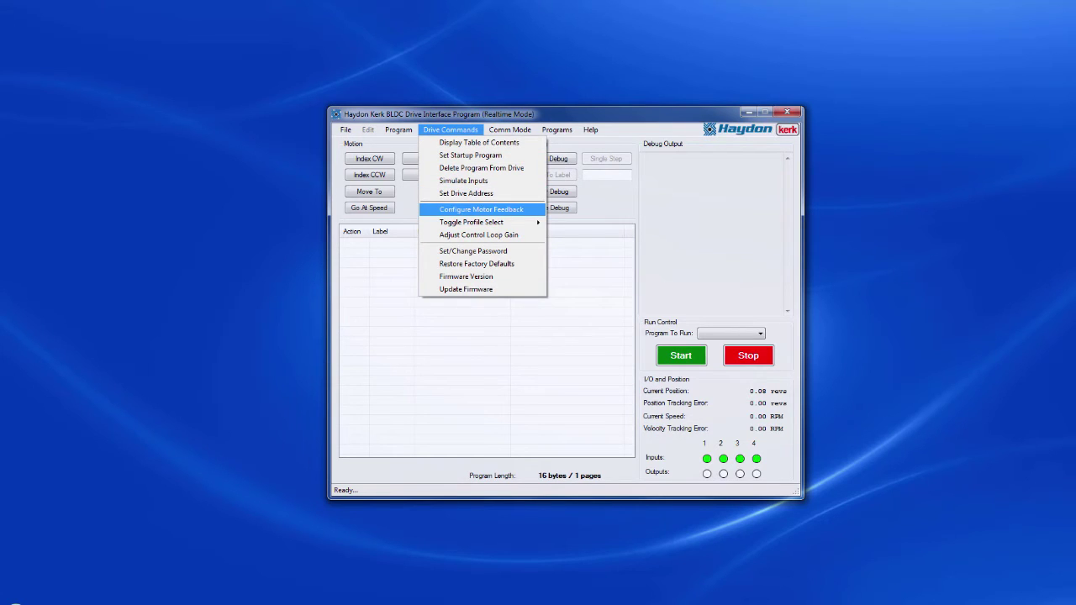
{"action": "key", "text": "Return"}
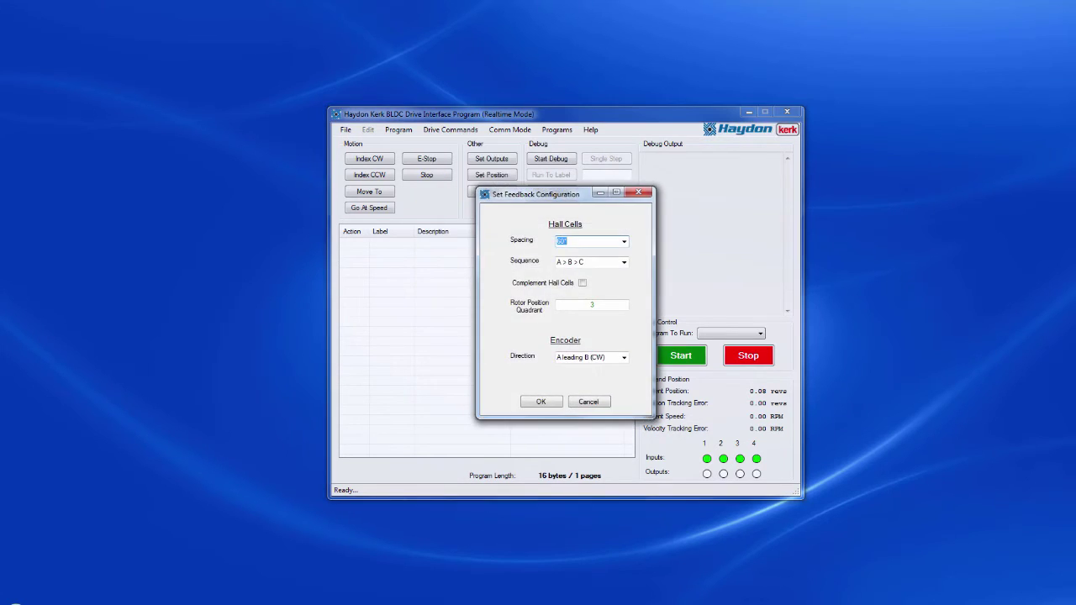
{"action": "left_click", "coordinate": [623, 241]}
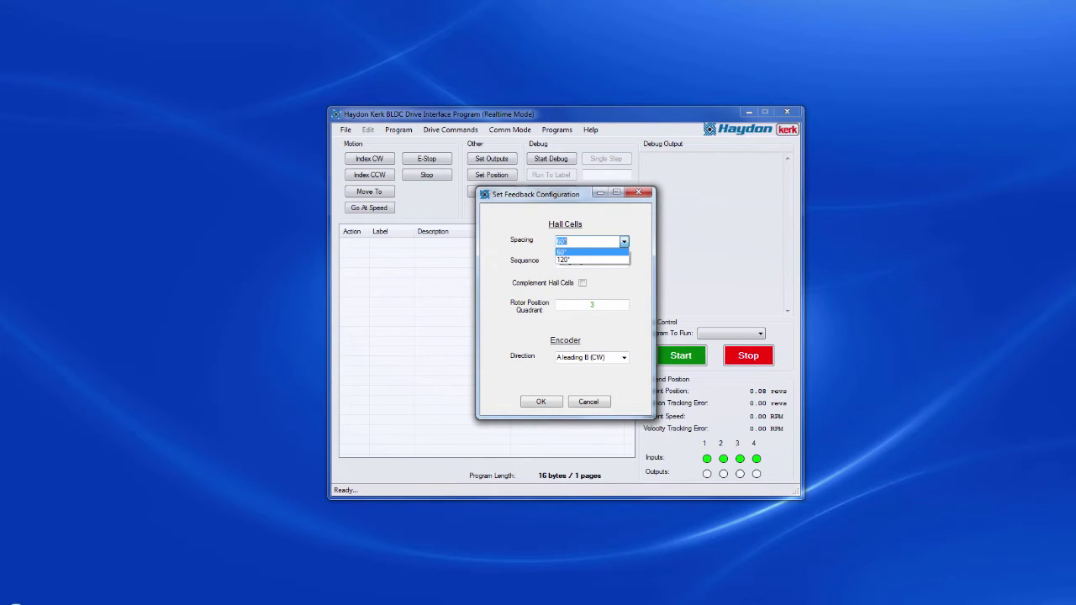
{"action": "left_click", "coordinate": [589, 257]}
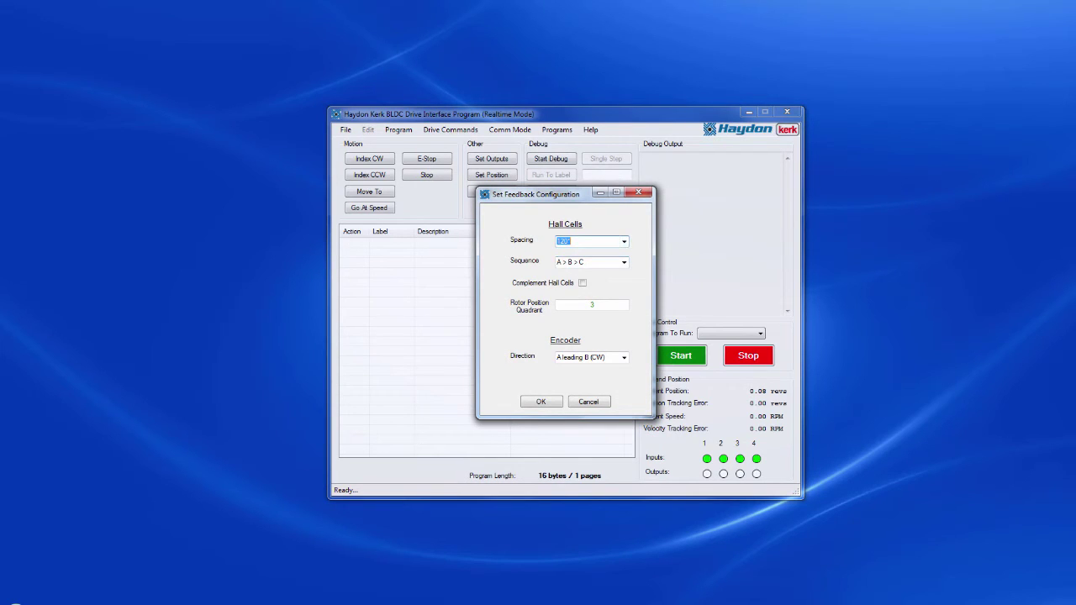
{"action": "left_click", "coordinate": [541, 402]}
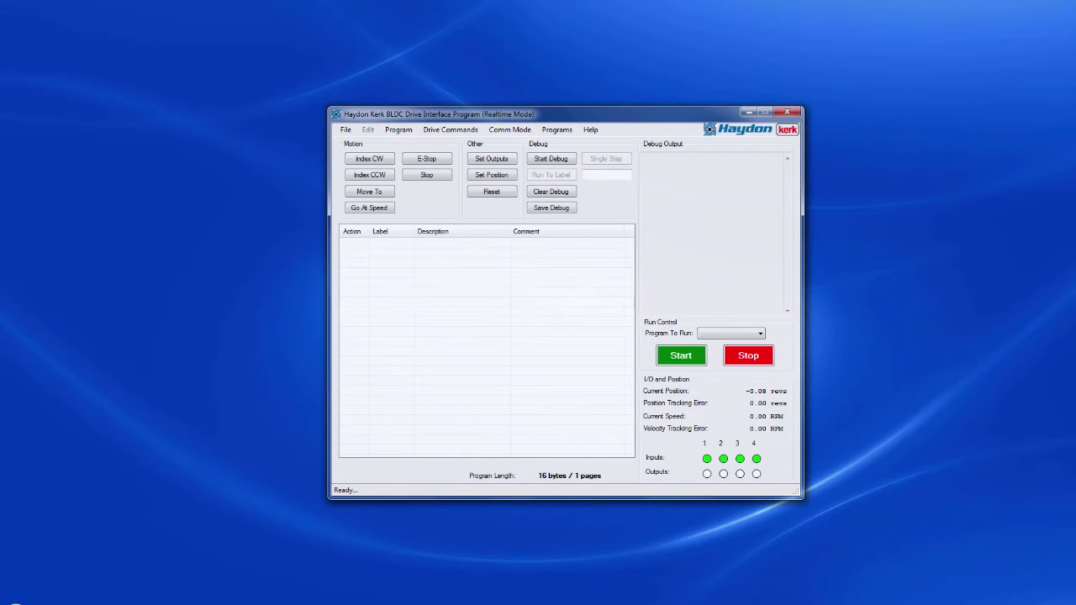
Run the motor clockwise at 3000 revs/min with a Go At Speed command and halt it with an E-Stop.
{"action": "left_click", "coordinate": [369, 208]}
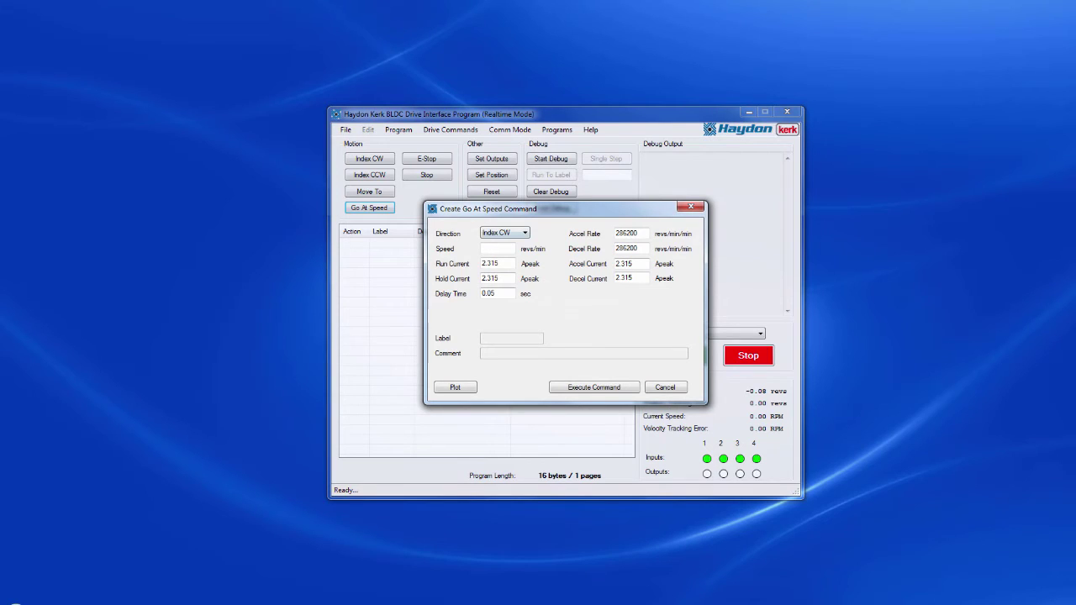
{"action": "type", "text": "3000"}
{"action": "left_click", "coordinate": [592, 387]}
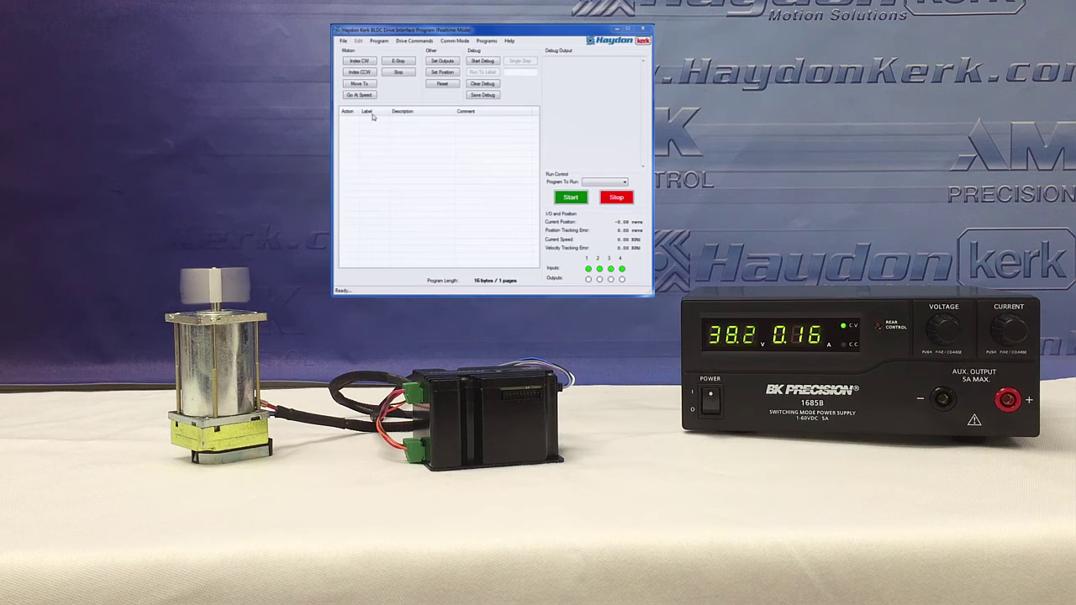
{"action": "left_click", "coordinate": [400, 62]}
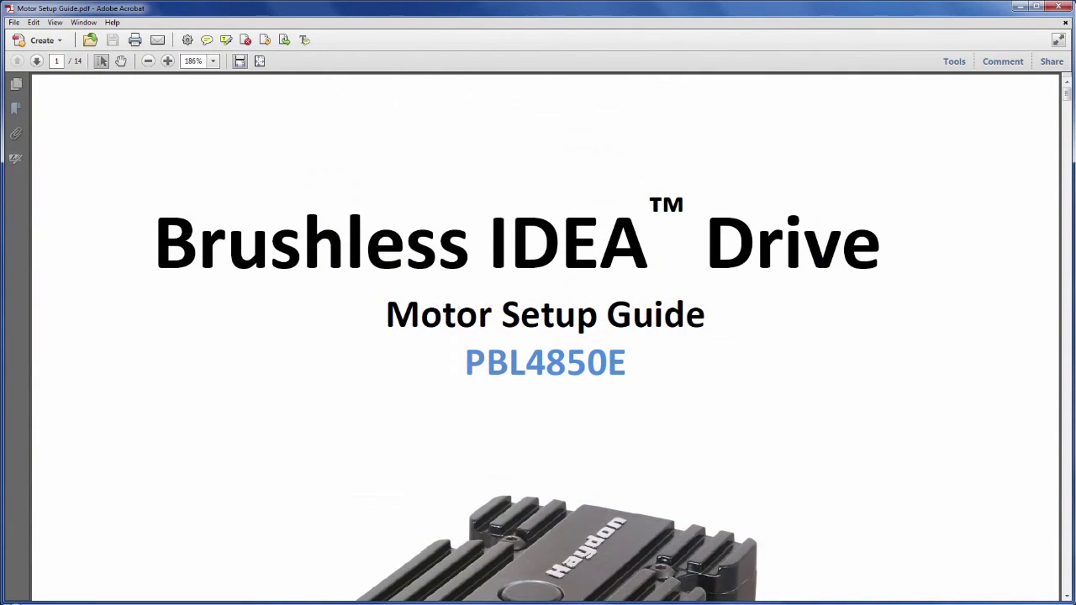
Go to the Pittman EC042B-10M0-804-SP page in the Motor Setup Guide PDF and examine its motor specifications.
{"action": "left_click", "coordinate": [15, 108]}
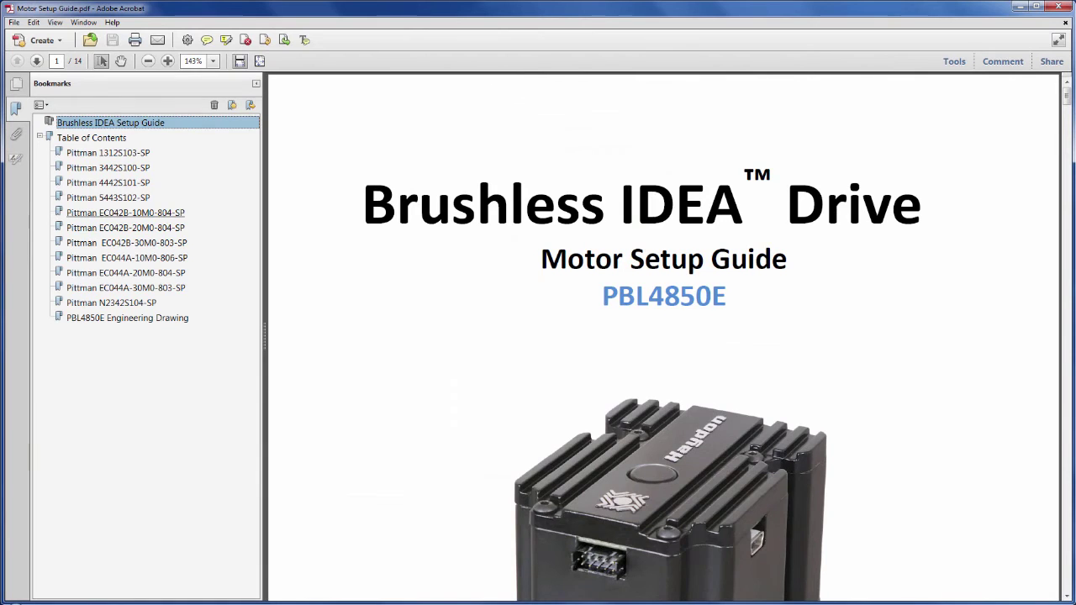
{"action": "left_click", "coordinate": [126, 213]}
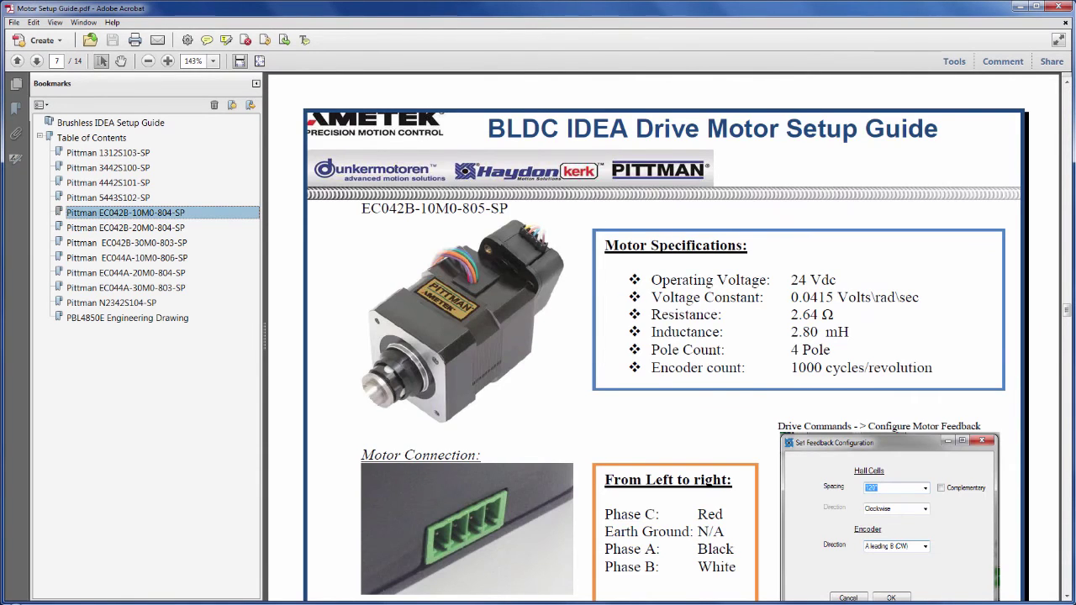
{"action": "key", "text": "F4"}
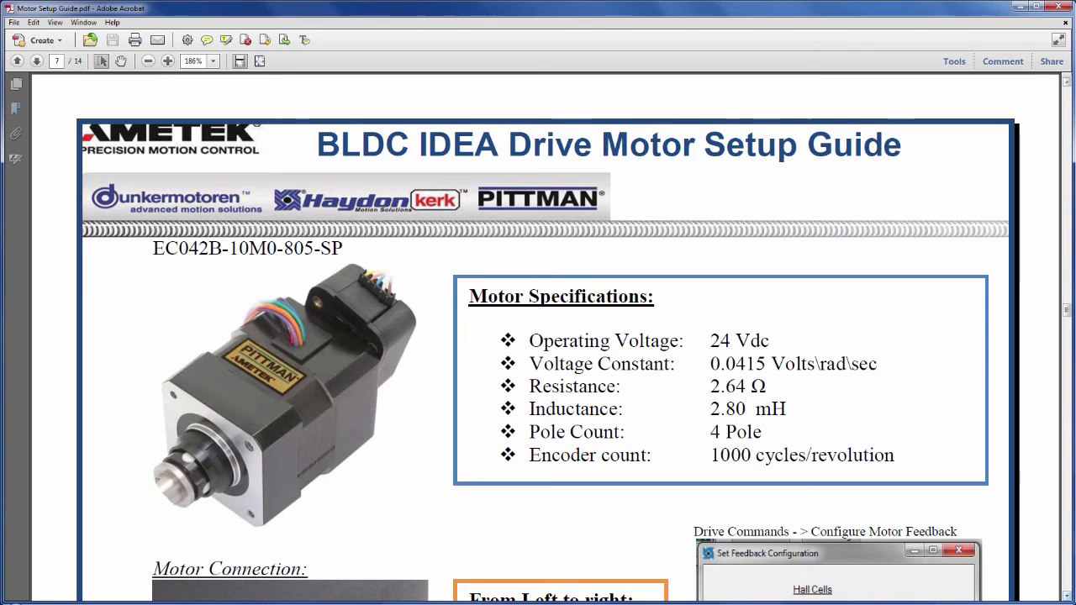
Examine the motor specifications, phase wiring and feedback configuration for the Pittman EC042B-10M0-805-SP in the setup guide.
{"action": "scroll", "coordinate": [538, 337], "scroll_direction": "down", "scroll_amount": 2}
{"action": "scroll", "coordinate": [538, 336], "scroll_direction": "down", "scroll_amount": 4}
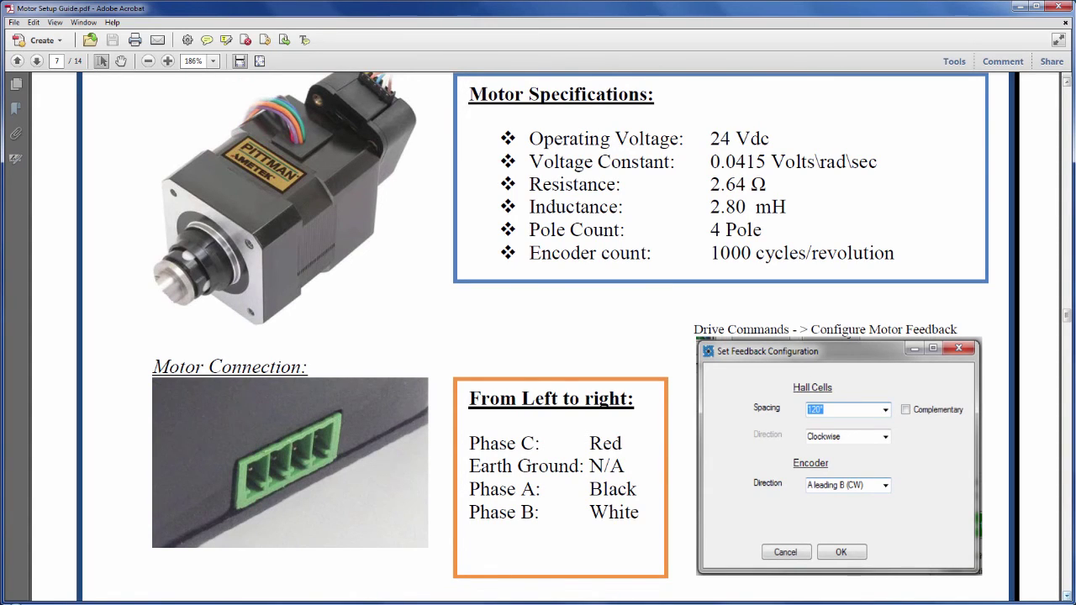
{"action": "scroll", "coordinate": [547, 336], "scroll_direction": "down", "scroll_amount": 6}
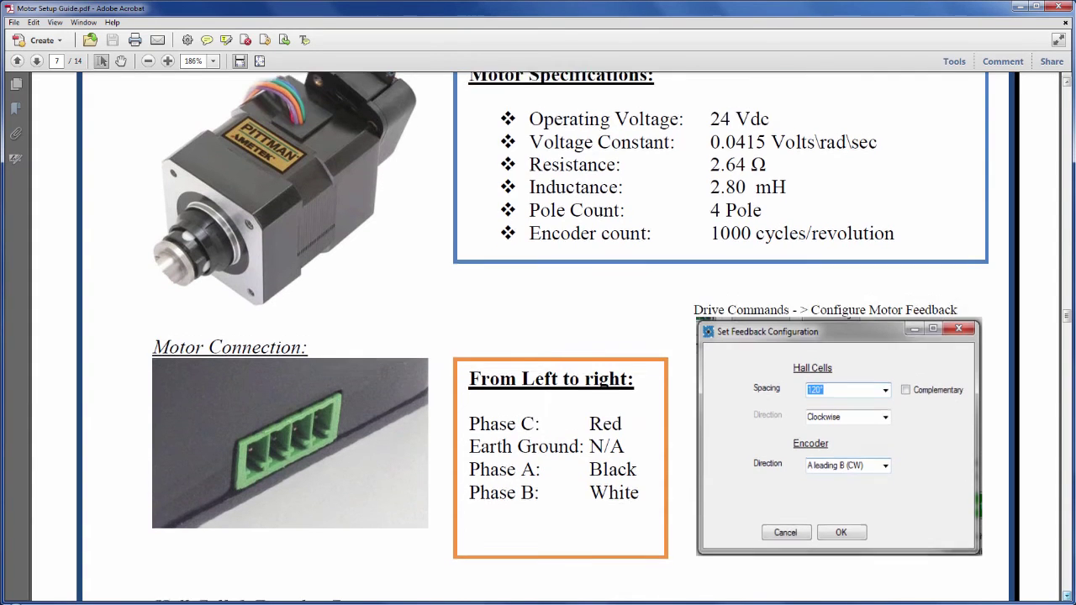
{"action": "scroll", "coordinate": [547, 336], "scroll_direction": "down", "scroll_amount": 3}
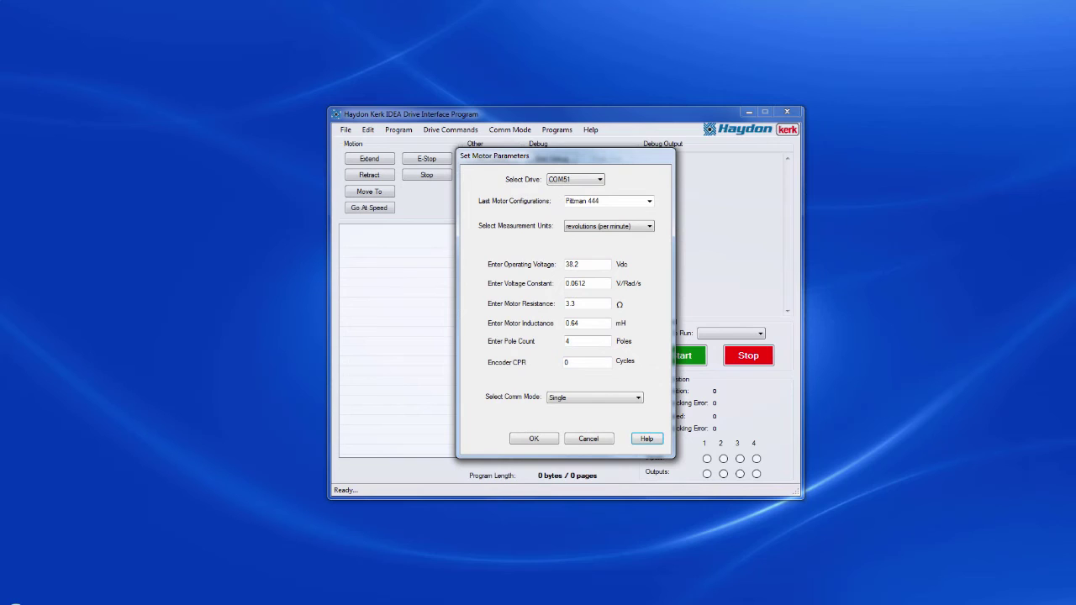
Set the motor parameters to 24 Vdc, 0.0415 V/rad/s, 2.64 Ω resistance, 2.8 mH inductance and 1000 encoder cycles.
{"action": "type", "text": "24"}
{"action": "left_click_drag", "start_coordinate": [586, 283], "coordinate": [574, 284]}
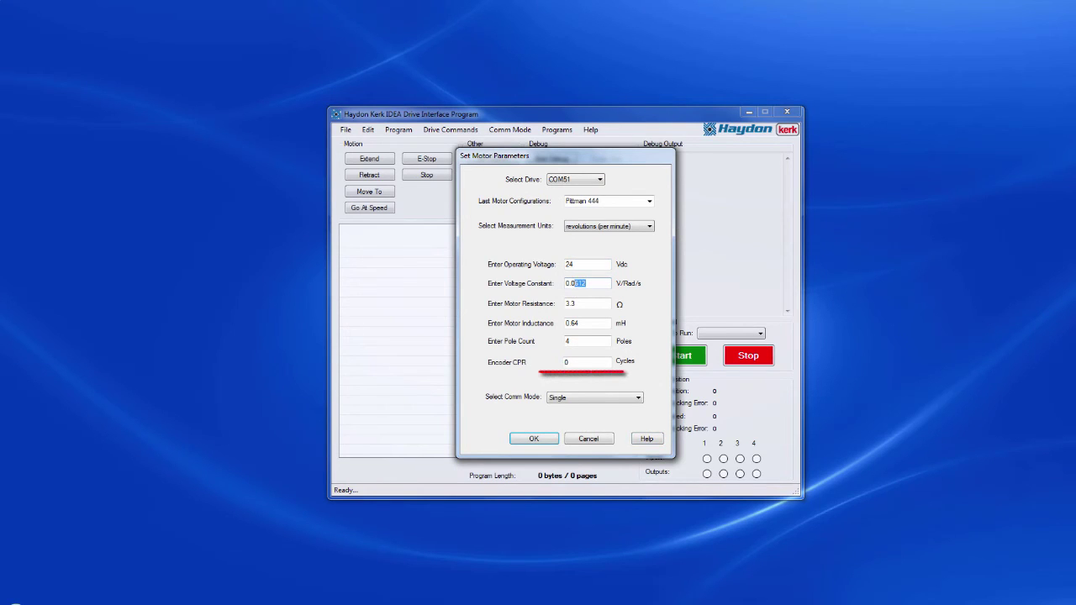
{"action": "type", "text": "4"}
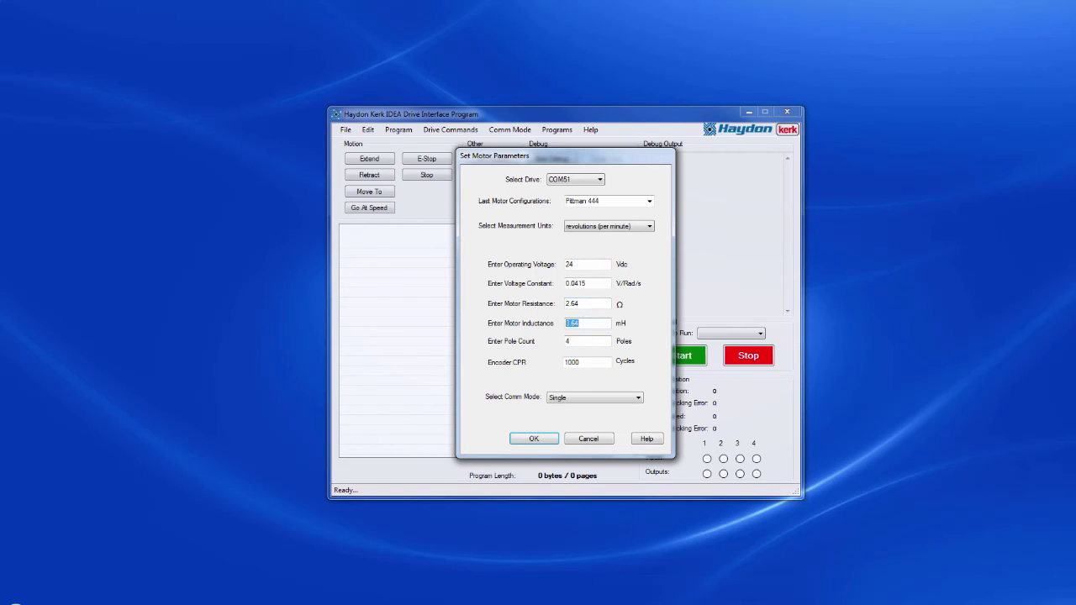
{"action": "type", "text": "2"}
Choose inches as the measurement units and set the lead to 0.25 inches.
{"action": "left_click", "coordinate": [609, 226]}
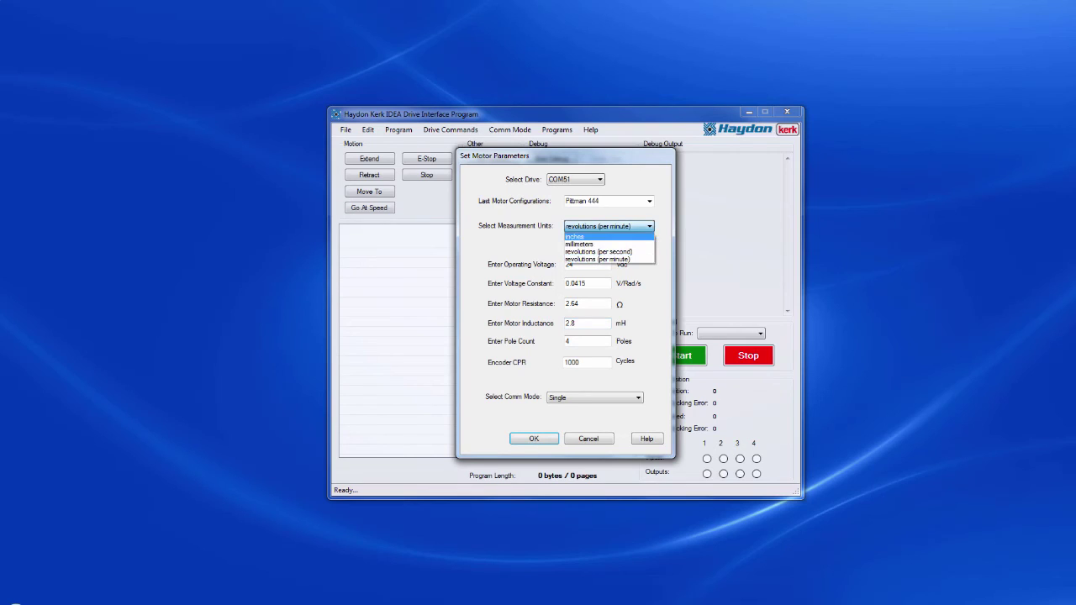
{"action": "left_click", "coordinate": [577, 236]}
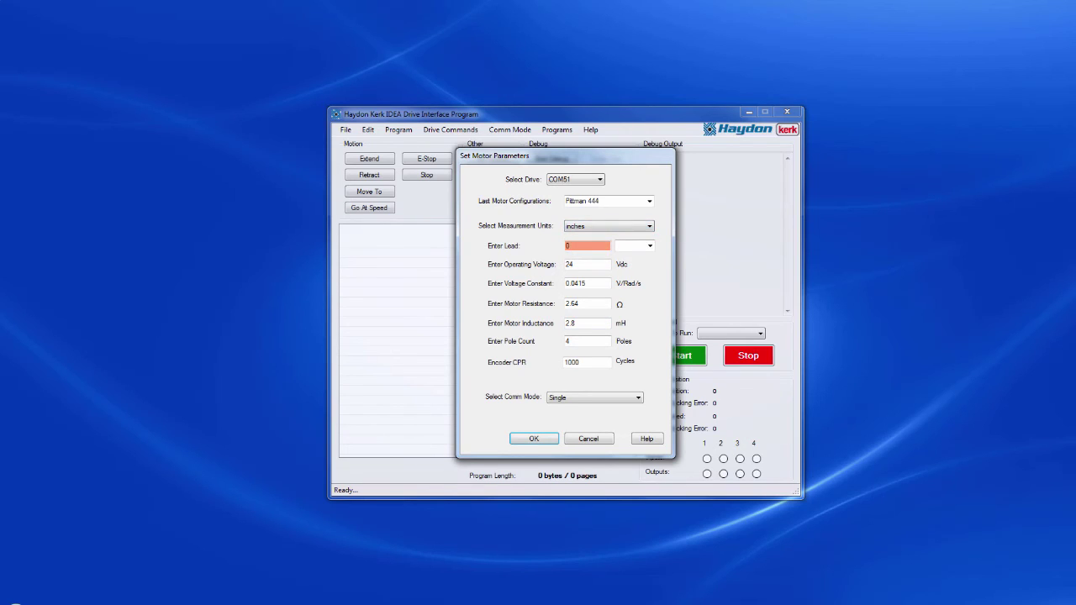
{"action": "left_click", "coordinate": [635, 245]}
{"action": "left_click", "coordinate": [631, 255]}
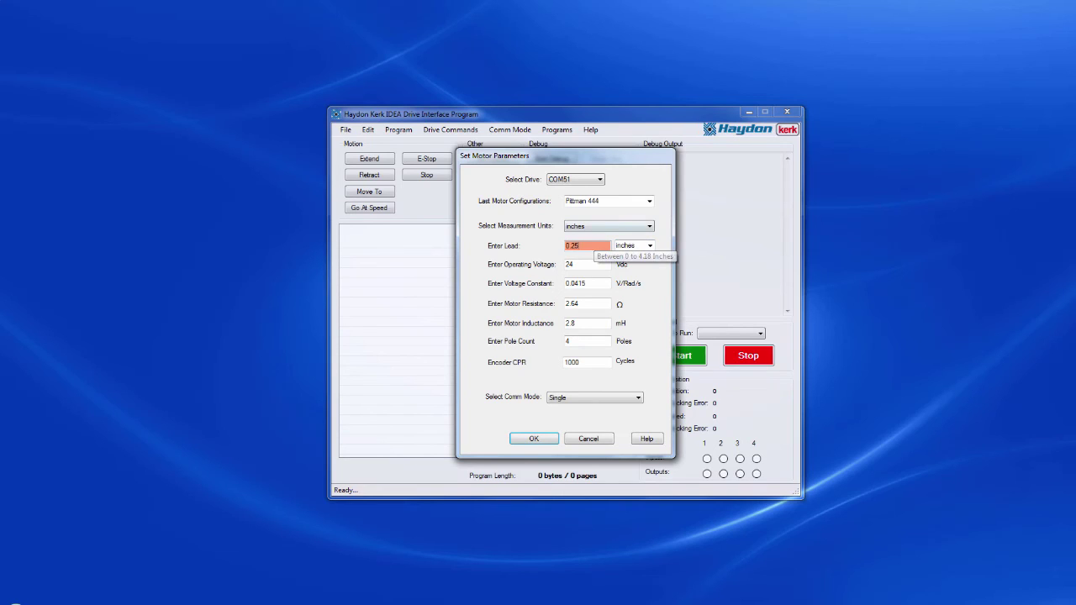
{"action": "left_click", "coordinate": [587, 245]}
{"action": "type", "text": "0.25"}
Clear the number following "Pittman" in the motor configuration name.
{"action": "left_click", "coordinate": [606, 201]}
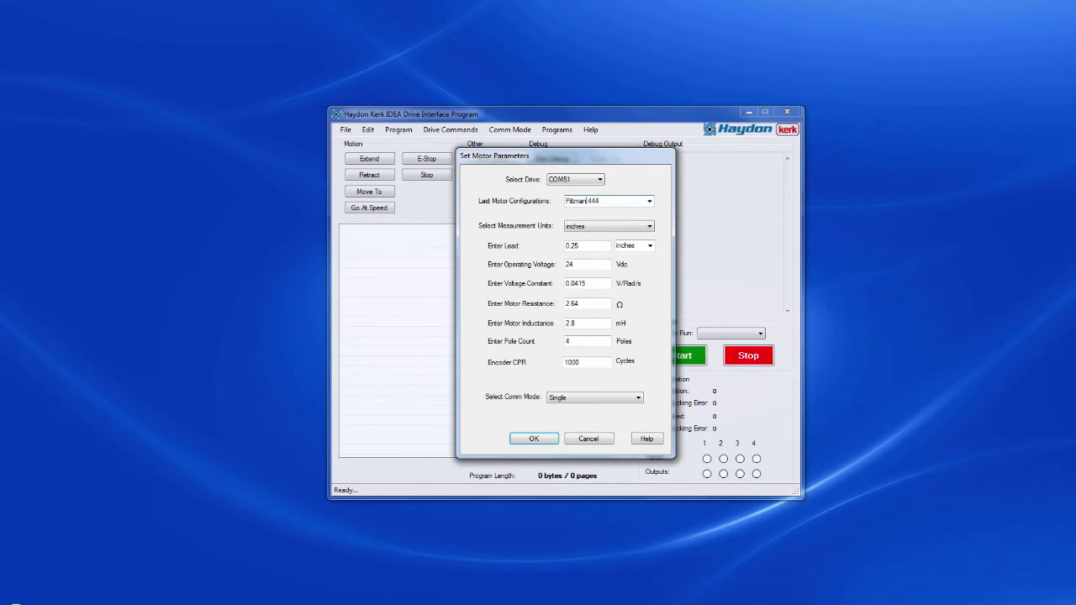
{"action": "double_click", "coordinate": [593, 201]}
{"action": "key", "text": "BackSpace"}
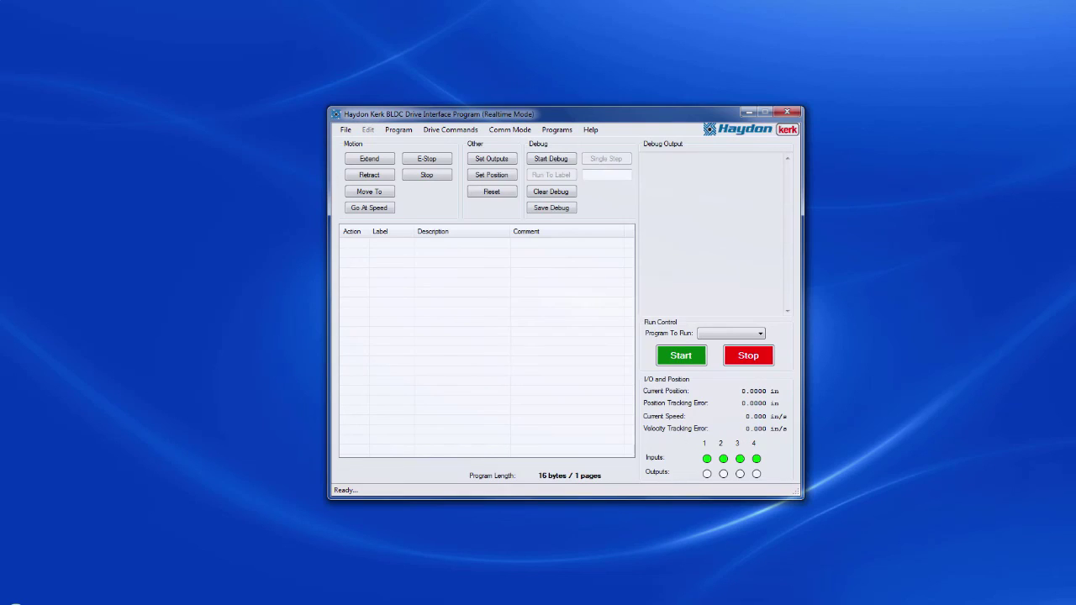
Create an Extend command with a distance of 4.75 in and a speed of 3 in/sec.
{"action": "left_click", "coordinate": [369, 158]}
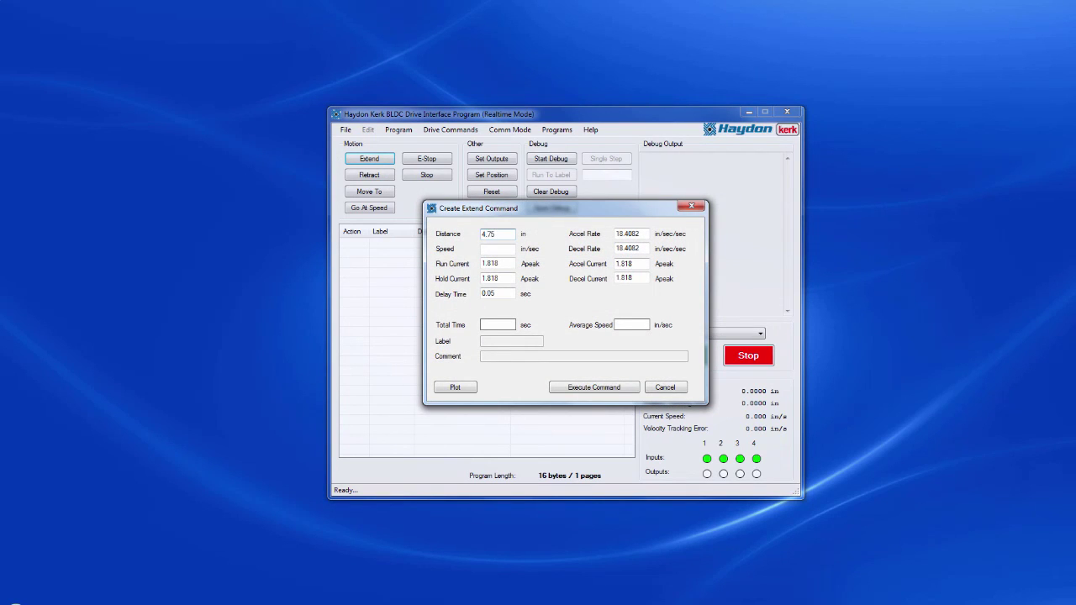
{"action": "left_click", "coordinate": [496, 249]}
{"action": "type", "text": "3"}
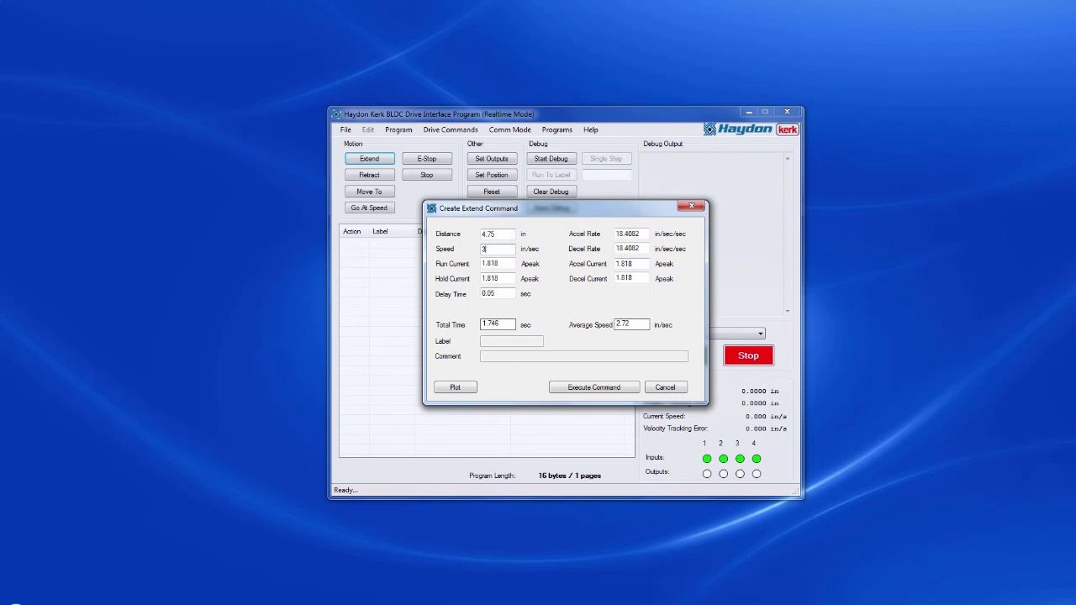